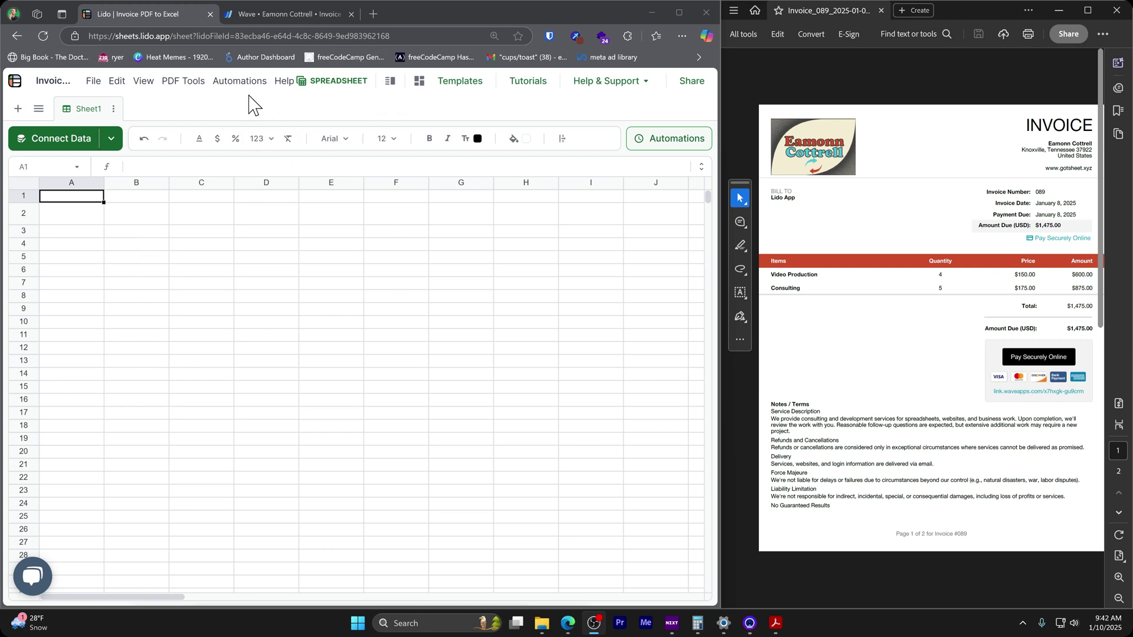
Step: Try the PDF Data Extractor from PDF Tools and A1's context menu, closing it each time
click(182, 81)
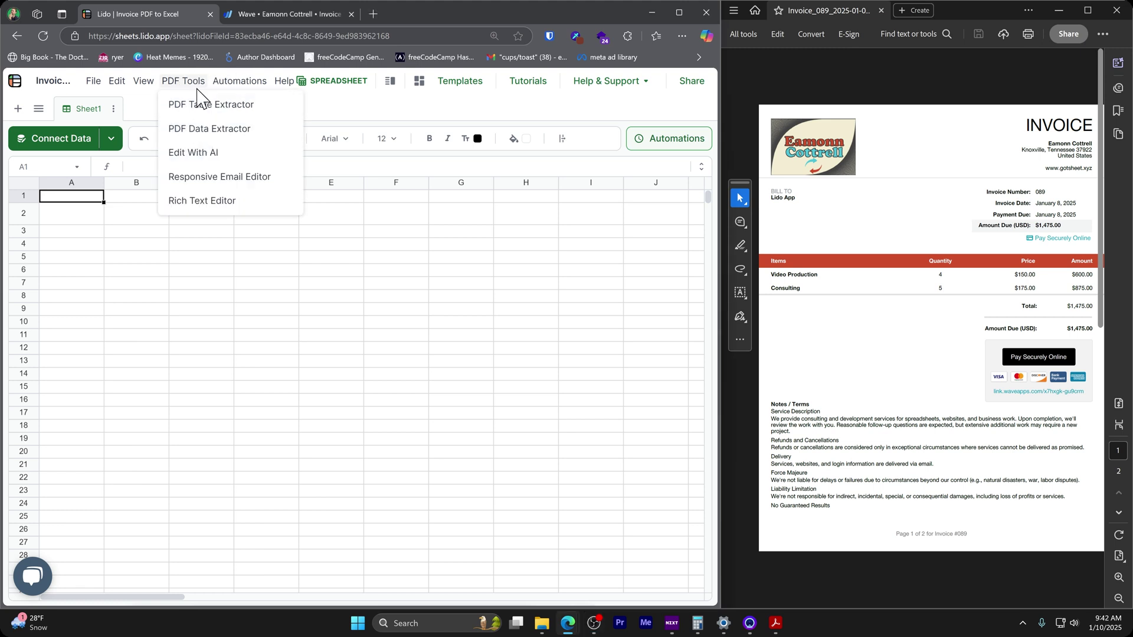
click(211, 129)
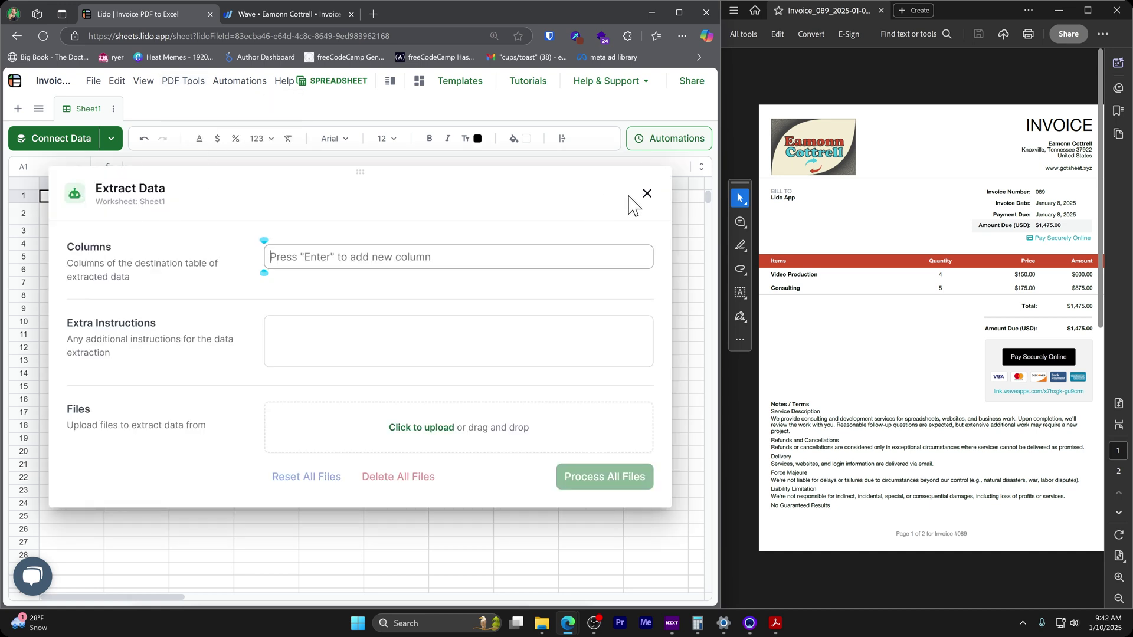
click(647, 194)
right_click(86, 204)
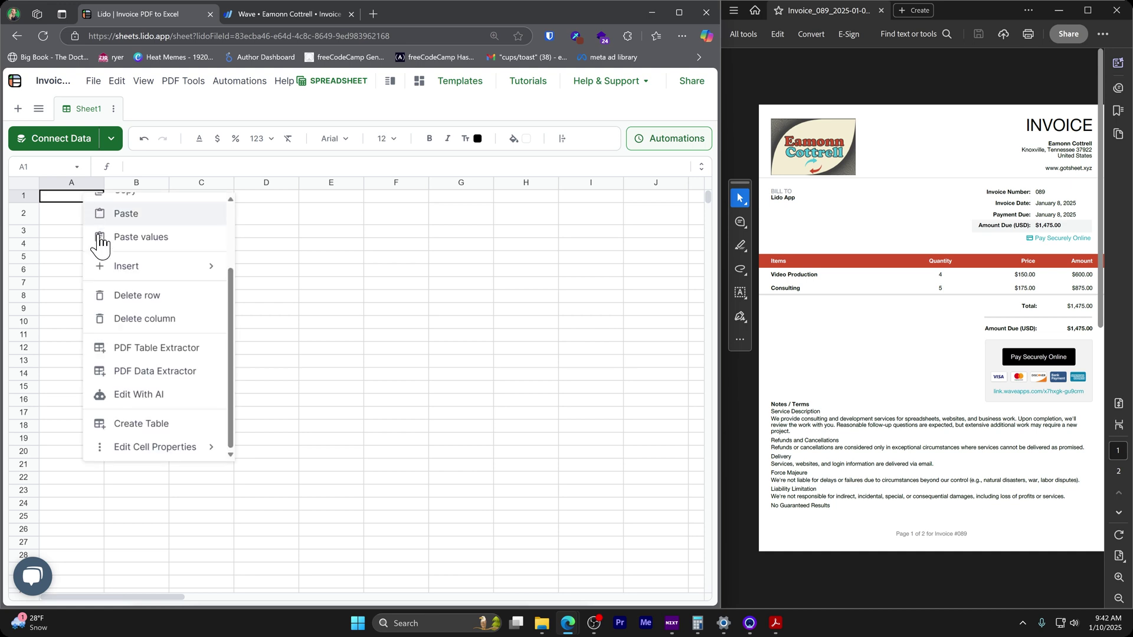
click(159, 372)
click(646, 194)
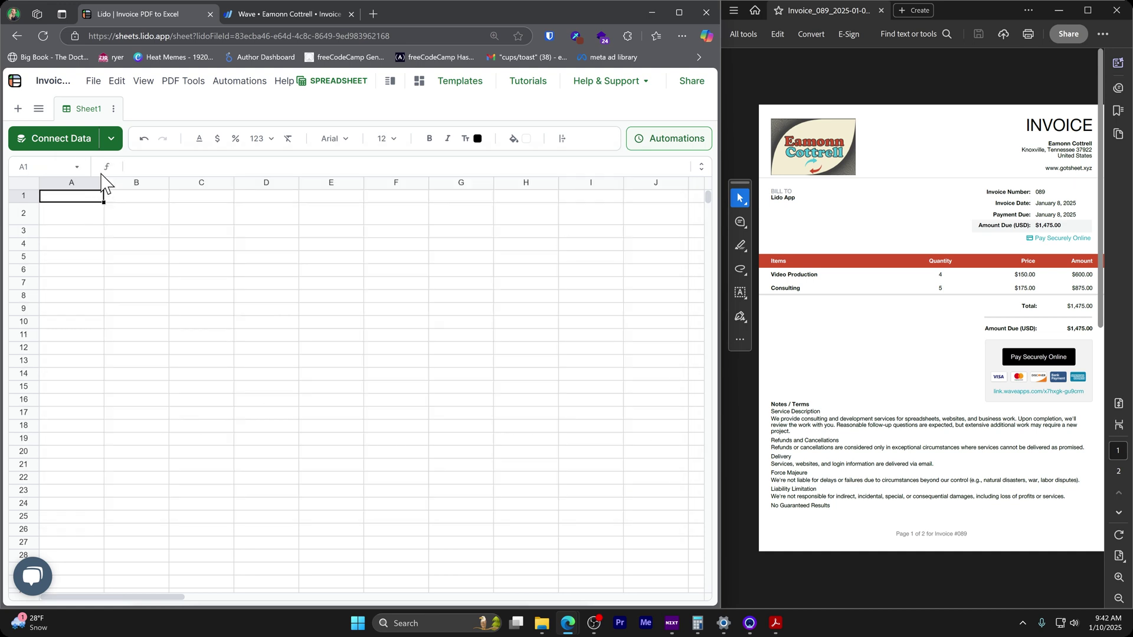
Step: Enter headers Invoice Number, Date and Total Amount in A1:C1, then reopen the PDF Data Extractor
key(Return)
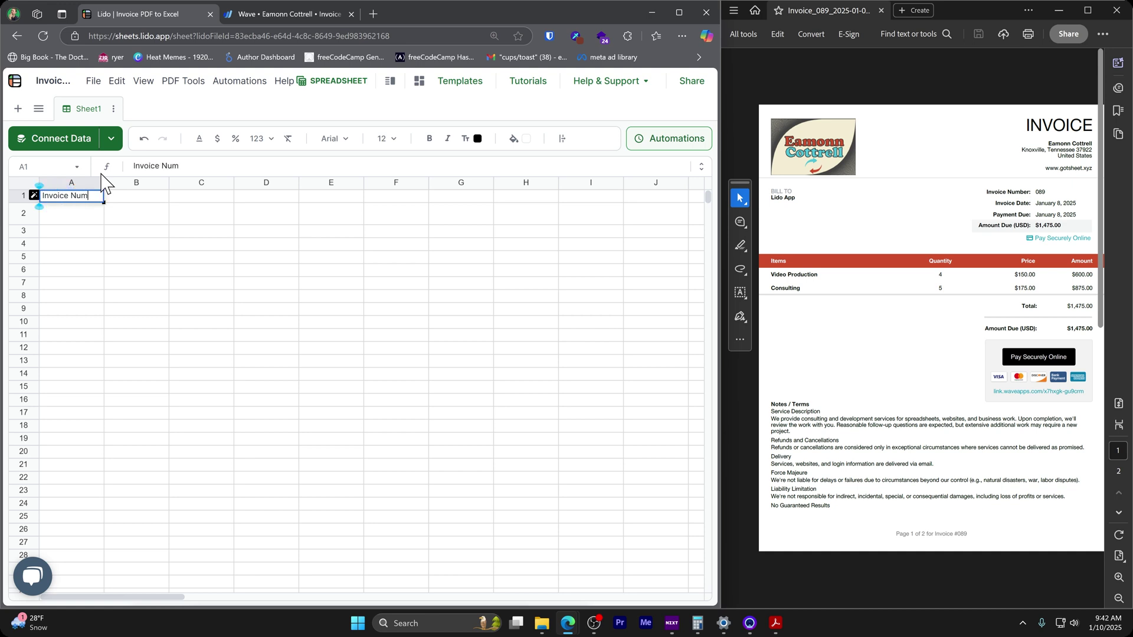
key(Tab)
text(Date)
key(Tab)
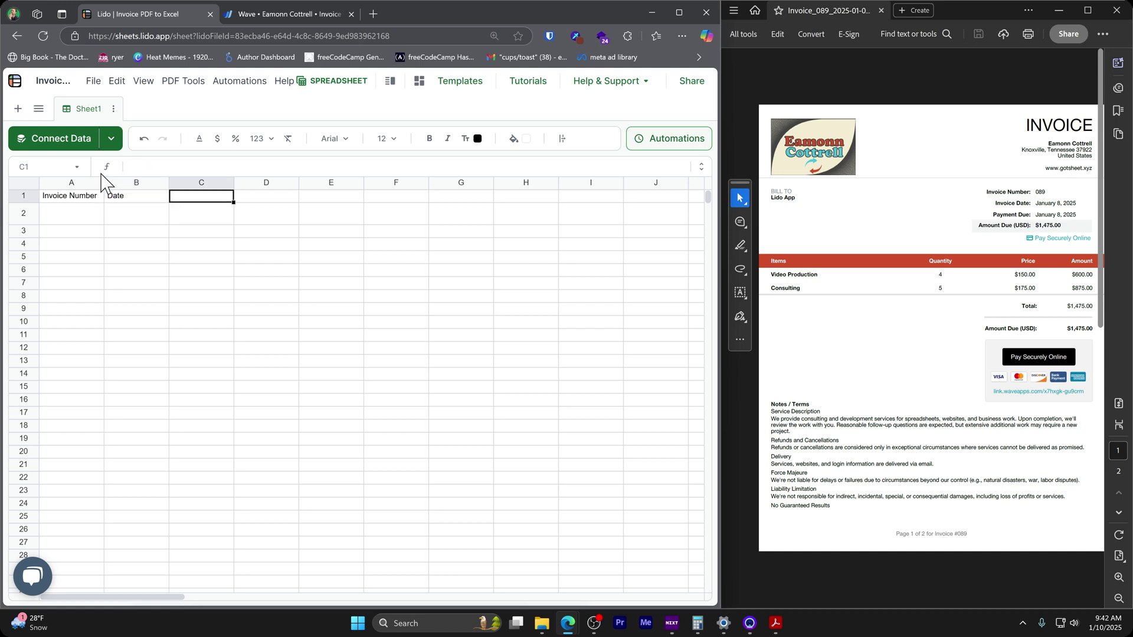
text(Total Amount)
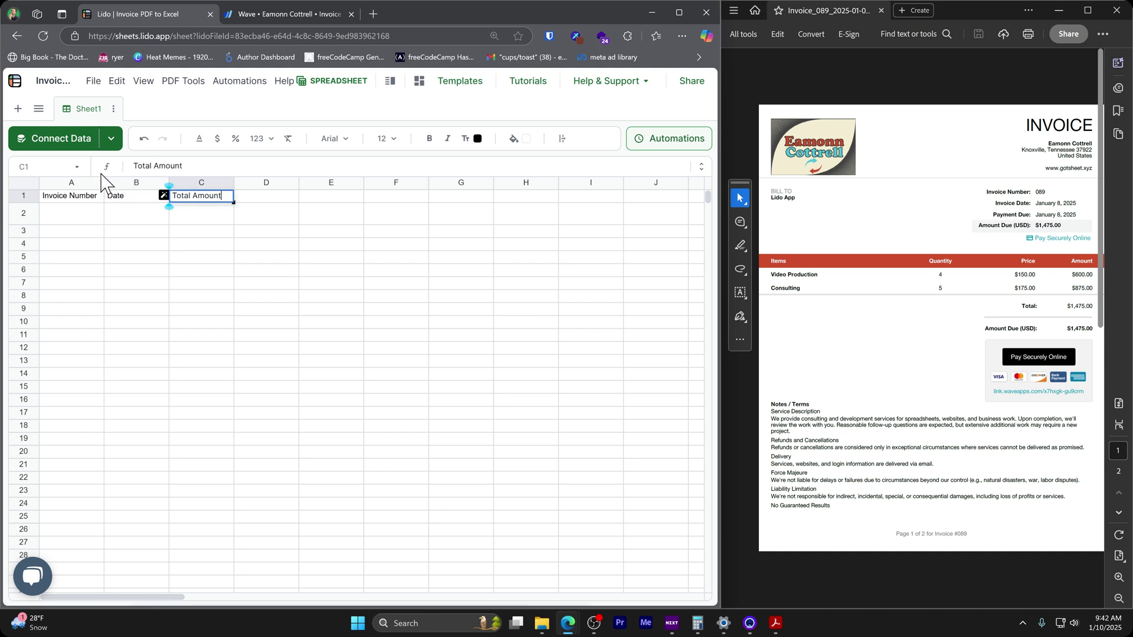
key(Tab)
key(Left)
key(Left)
key(Left)
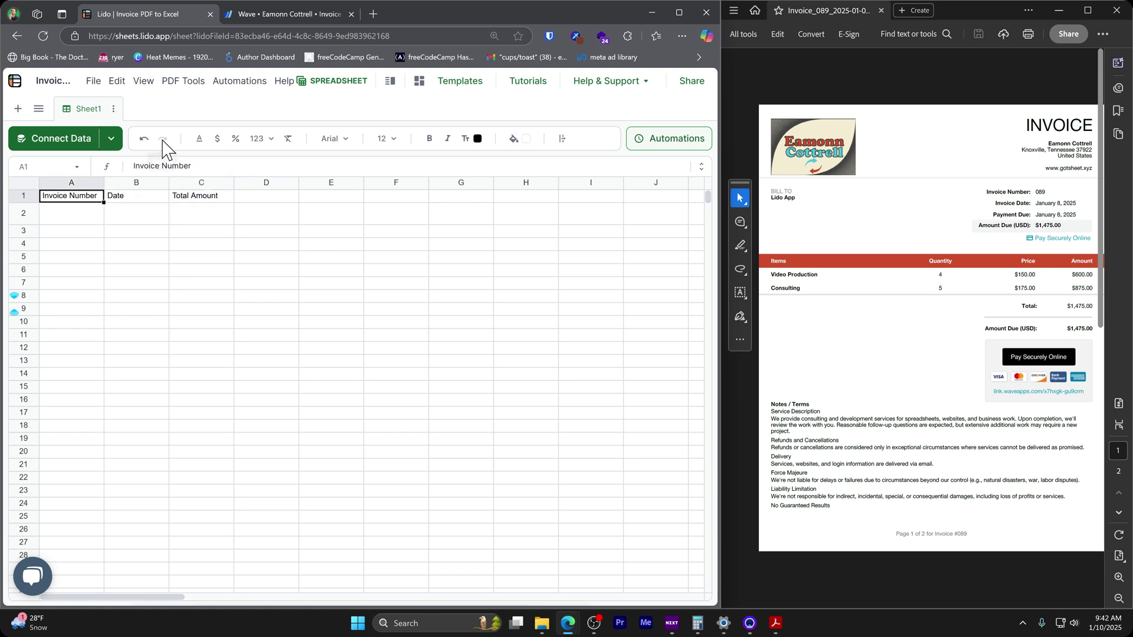
click(186, 81)
click(230, 127)
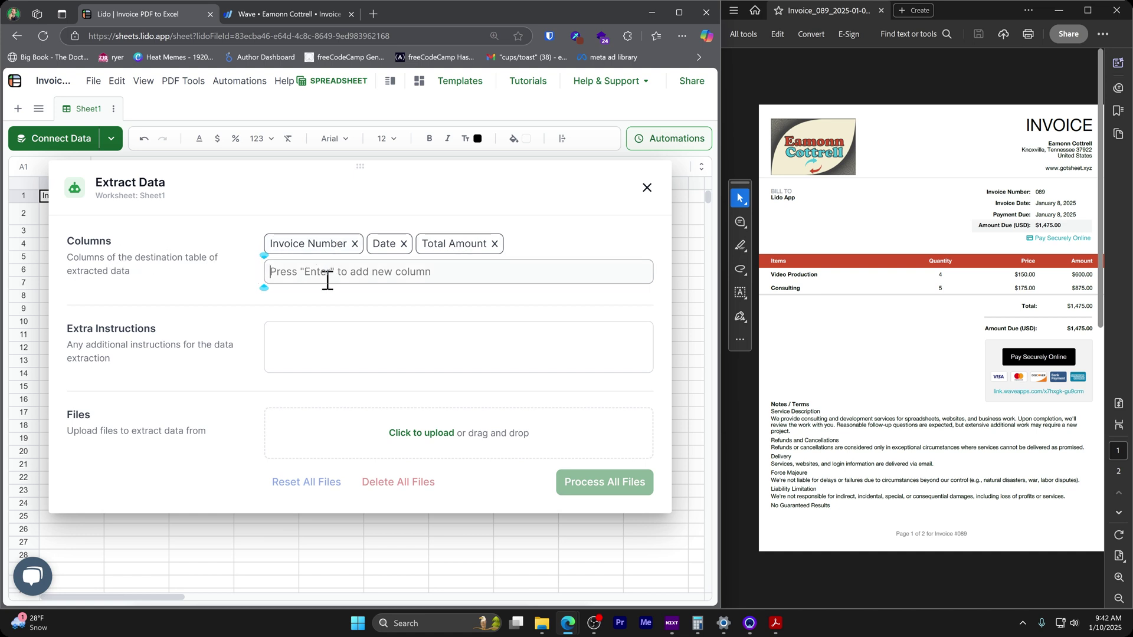
Step: Add Bill To as the fourth extraction column, check it in D1, then open the upload picker
text(Bill To)
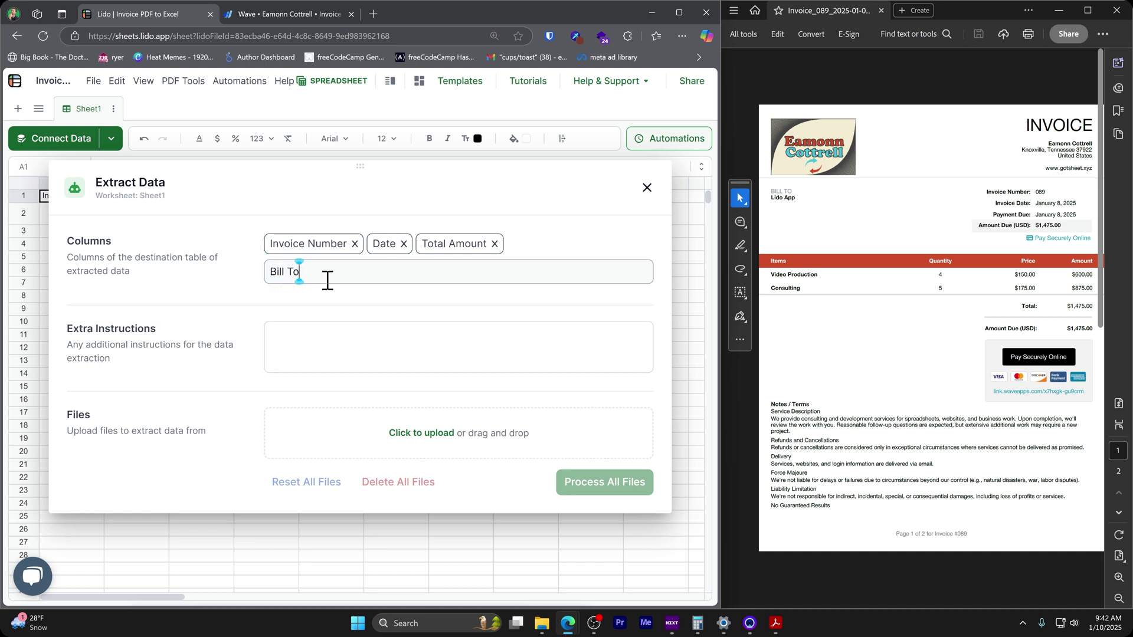
key(Return)
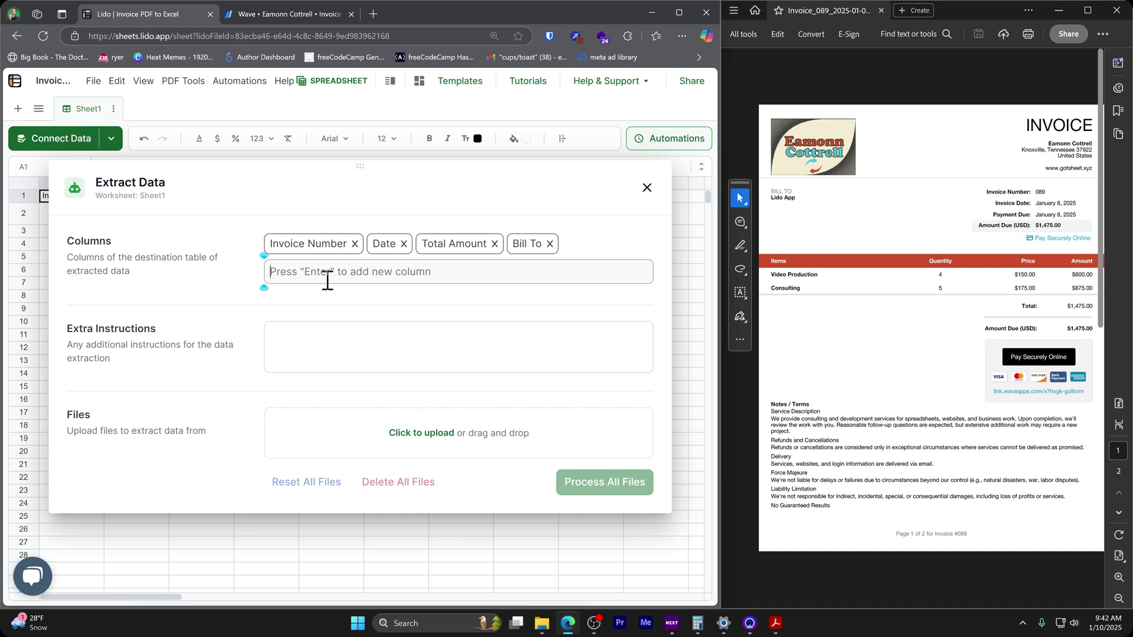
drag(365, 170, 430, 262)
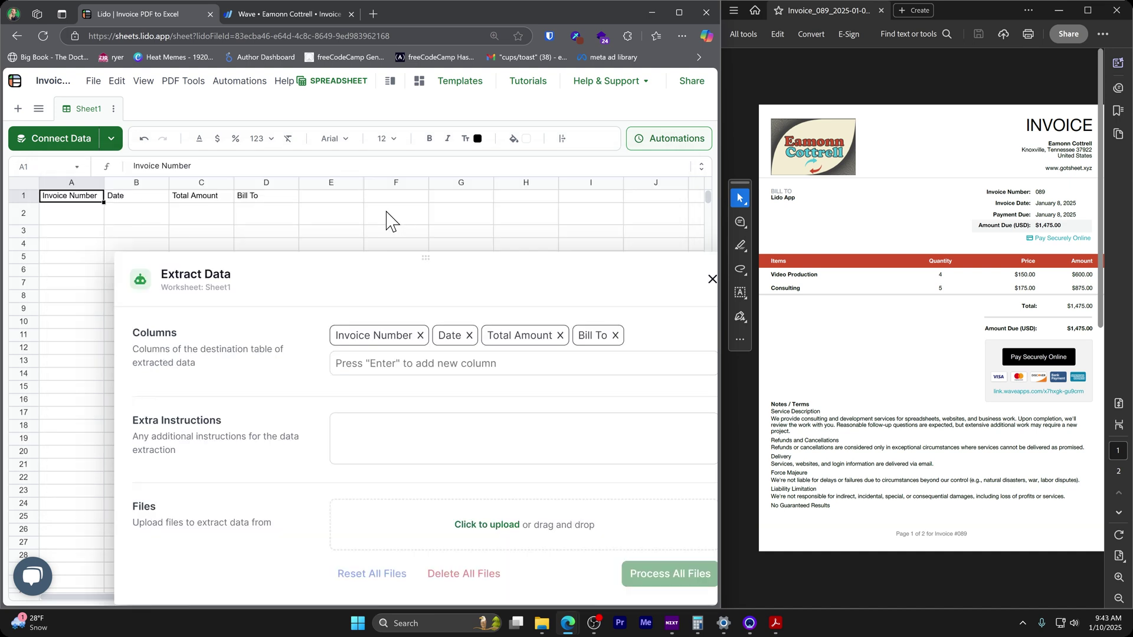
click(255, 197)
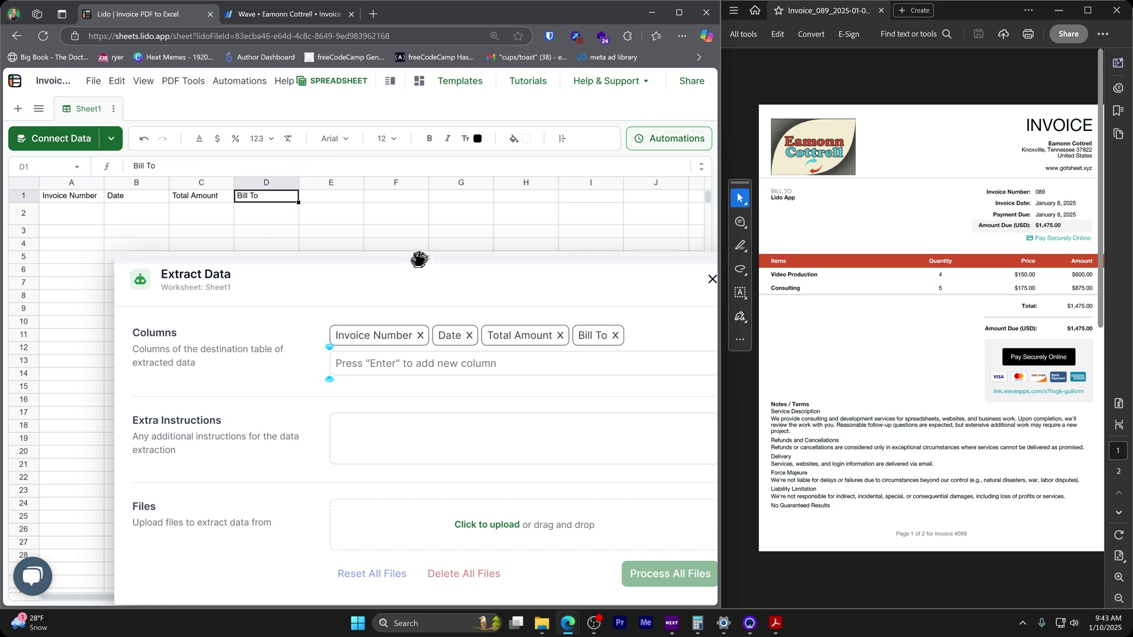
drag(418, 260, 391, 139)
click(344, 313)
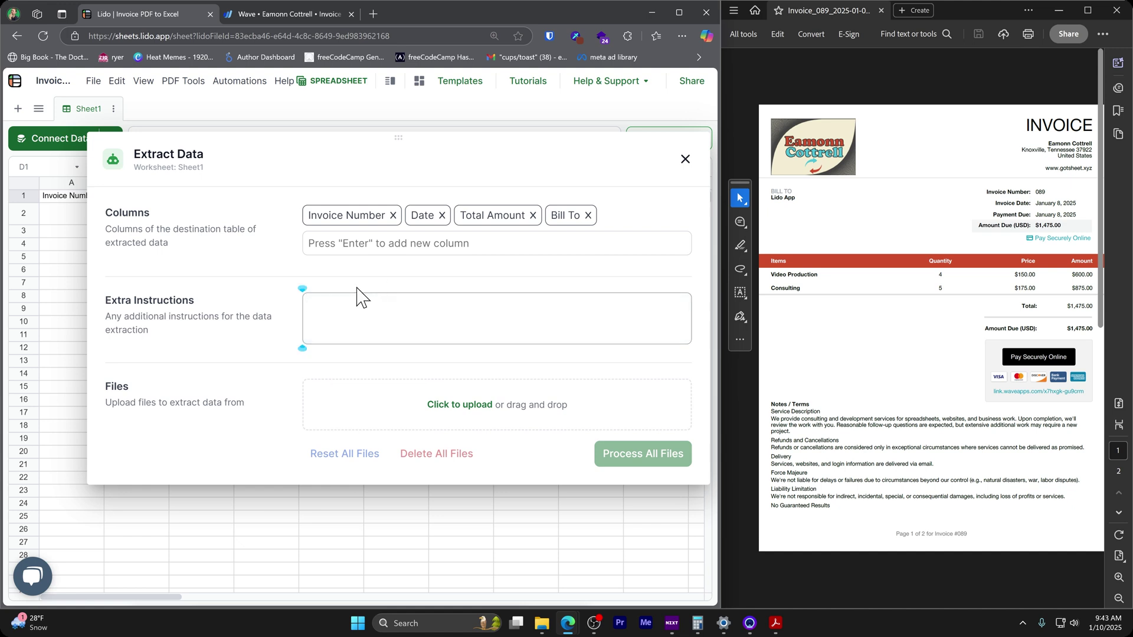
click(462, 405)
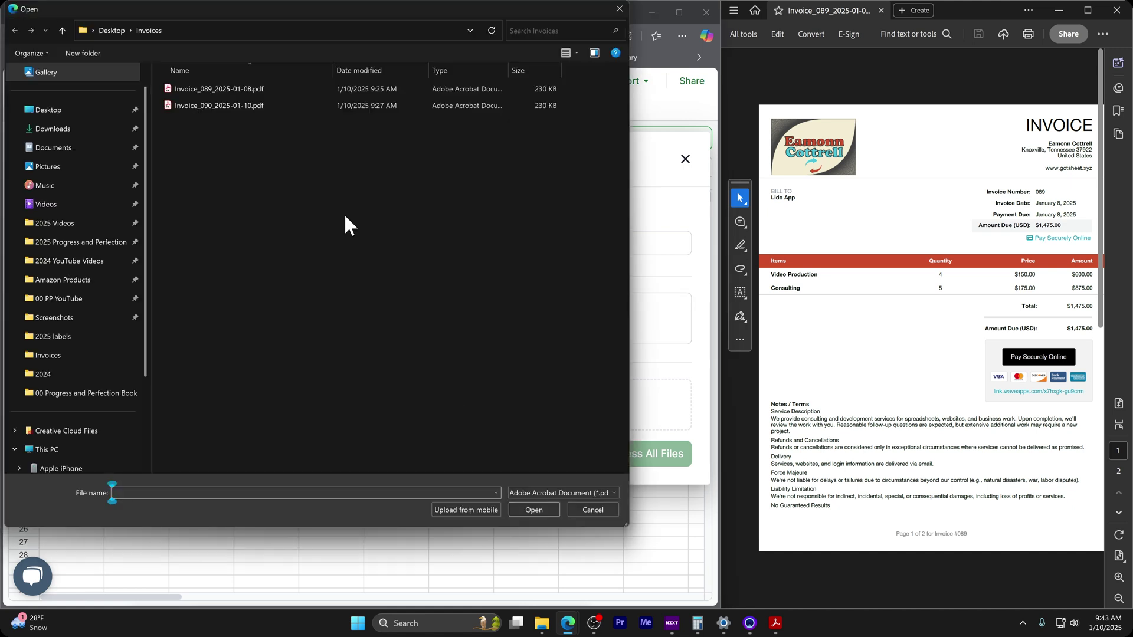
Step: Extract Invoice_089_2025-01-08.pdf into row 2: 89, 01/08/2025, $1,475.00, Lido App
double_click(257, 89)
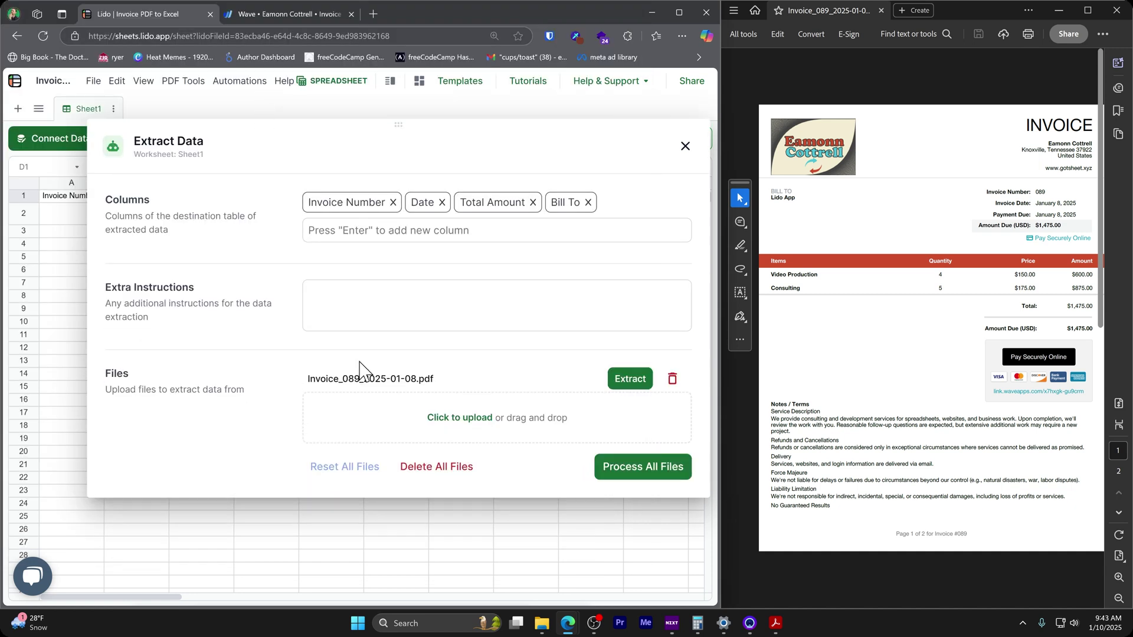
click(643, 467)
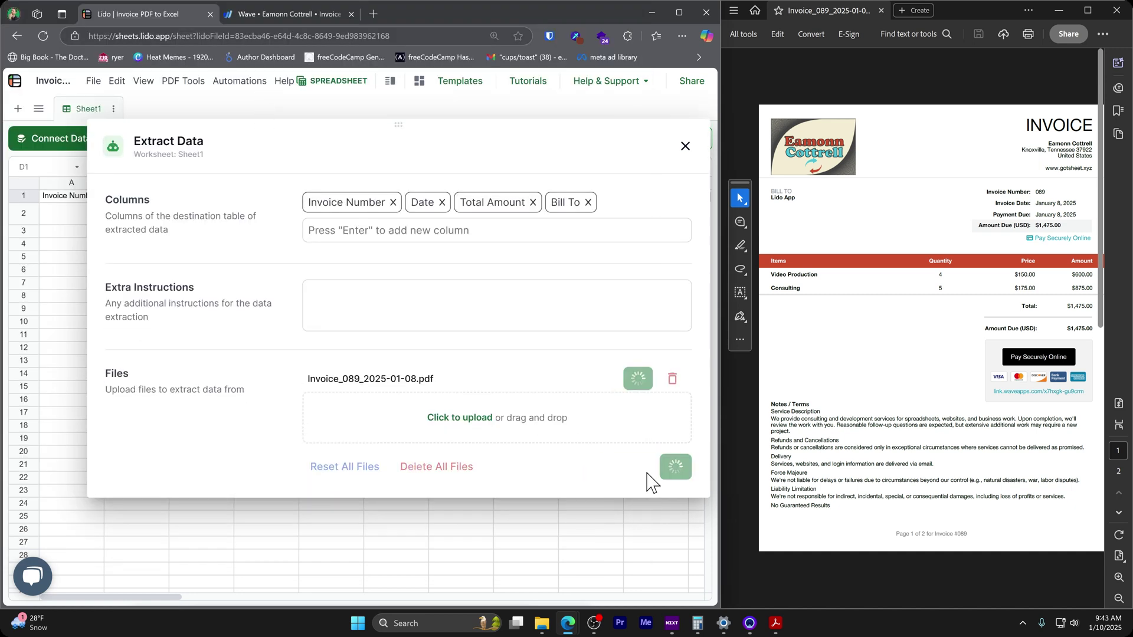
drag(433, 132, 612, 164)
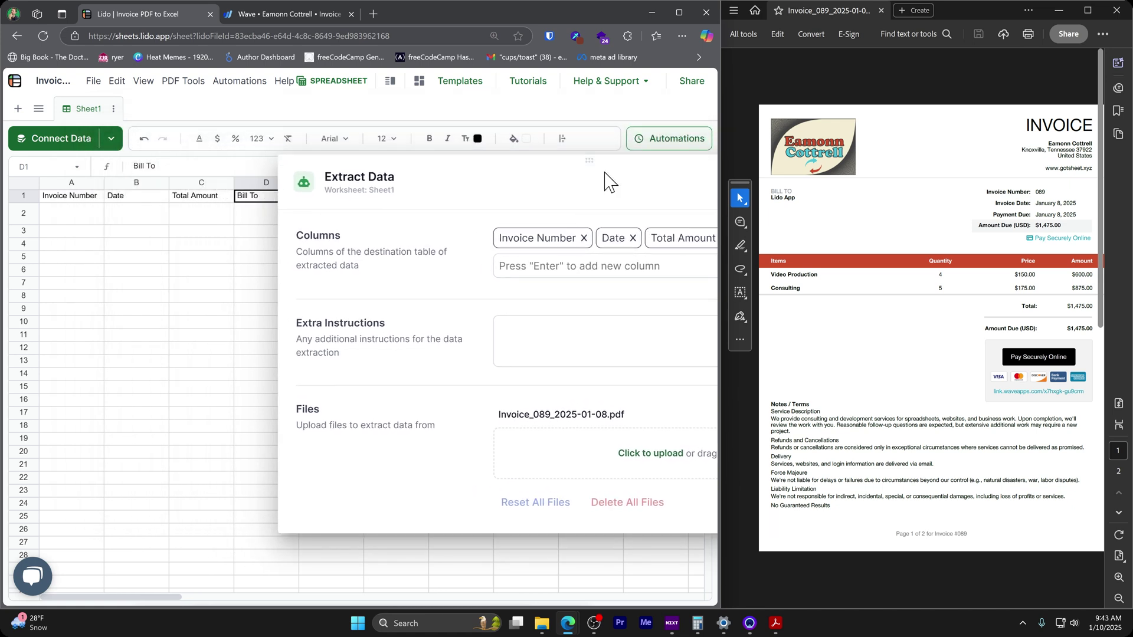
drag(494, 163, 499, 252)
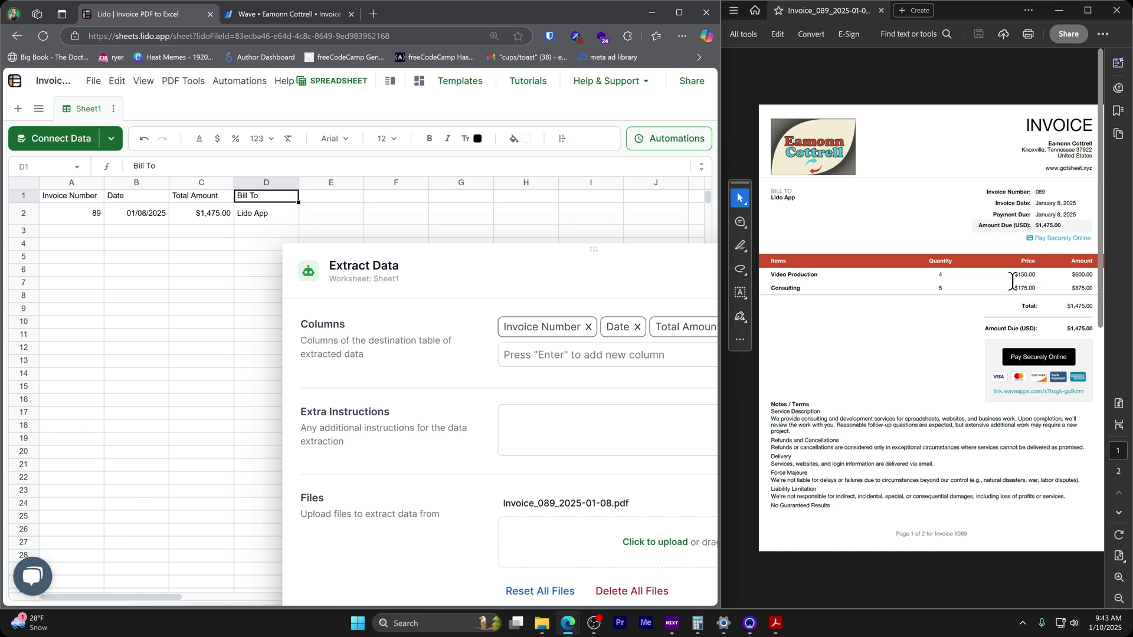
Step: Replace the upload with both invoice PDFs and extract them, adding invoice 90 at $1,550.00
drag(590, 248, 456, 101)
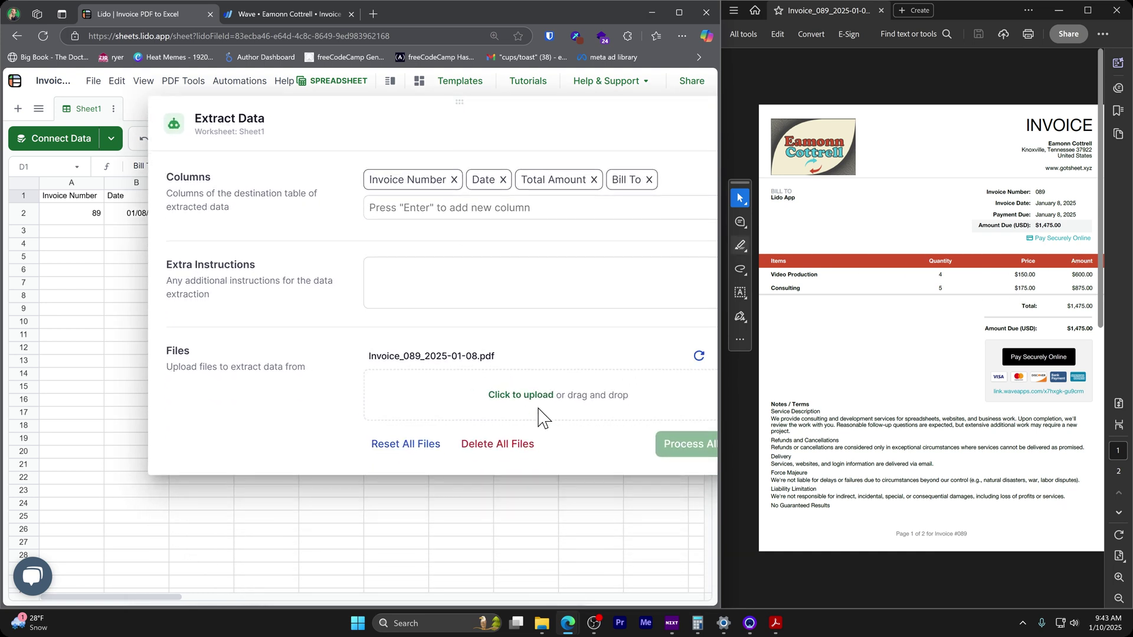
click(490, 443)
click(522, 392)
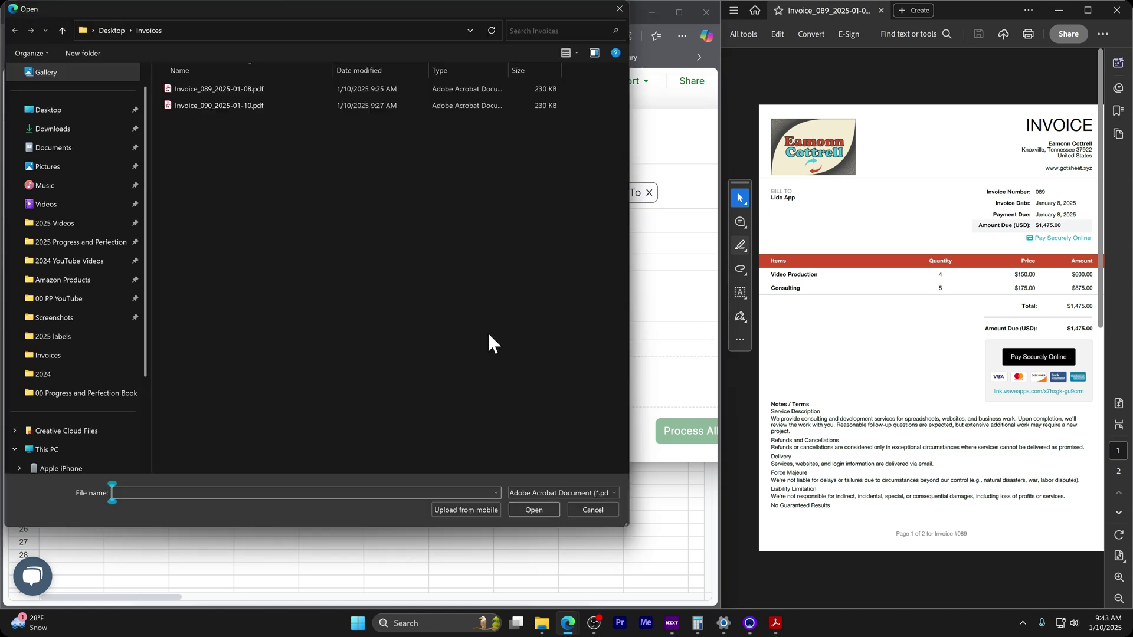
drag(342, 200, 59, 13)
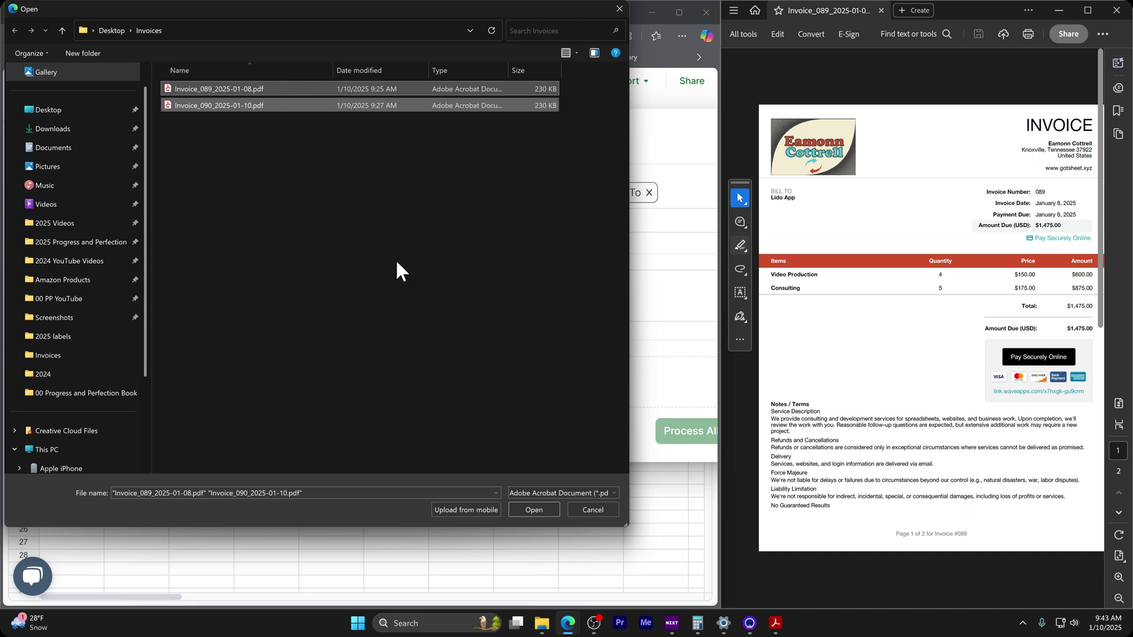
click(533, 510)
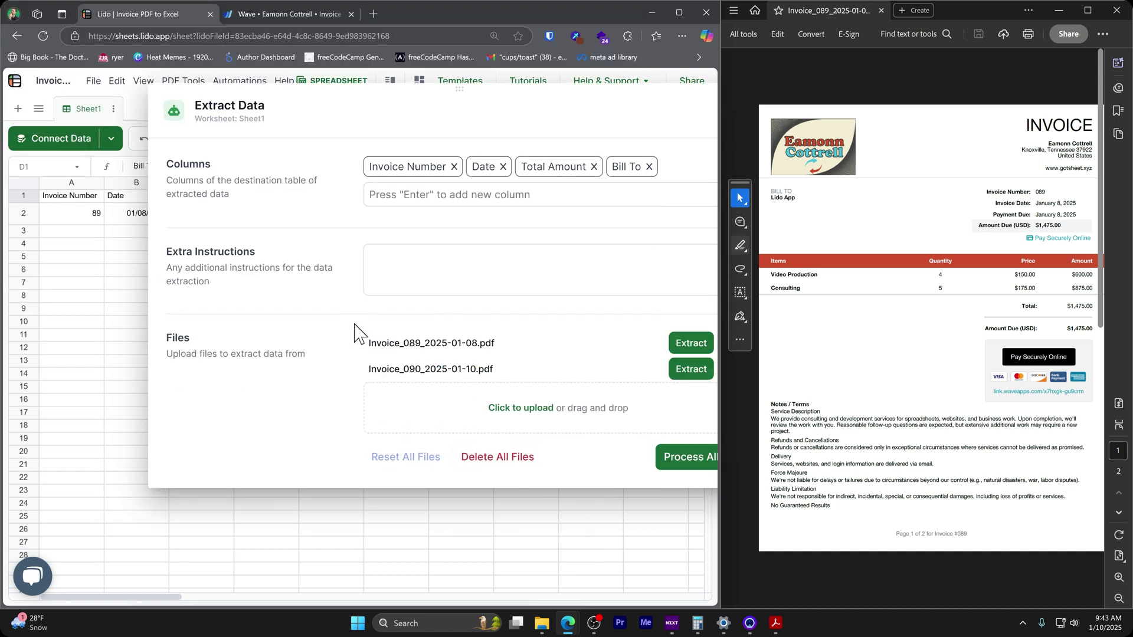
click(684, 457)
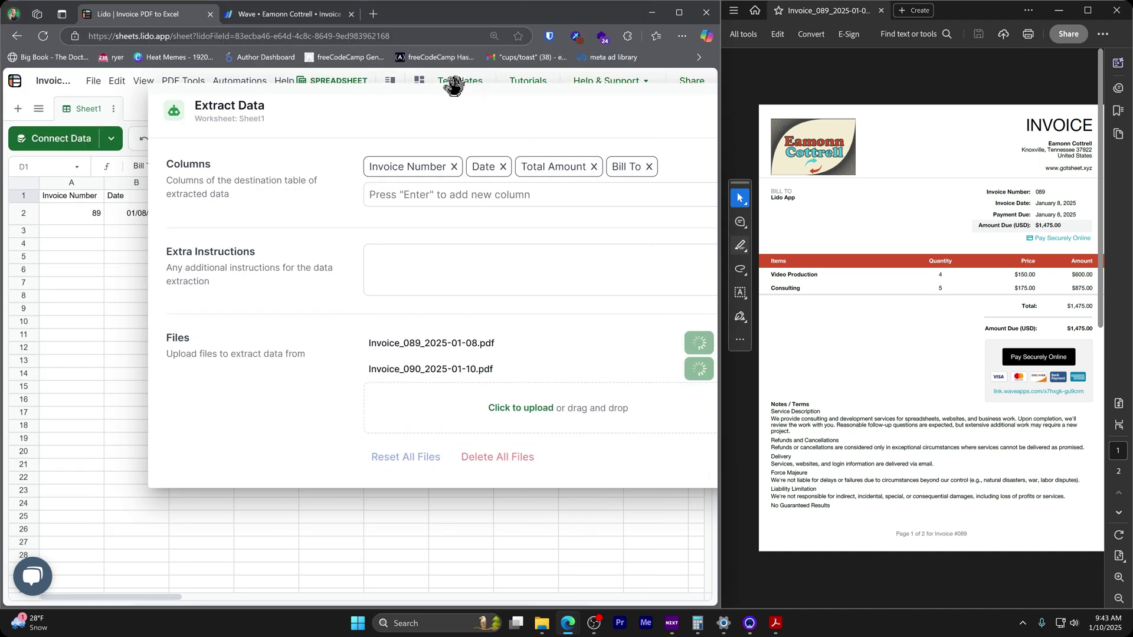
drag(454, 86, 421, 142)
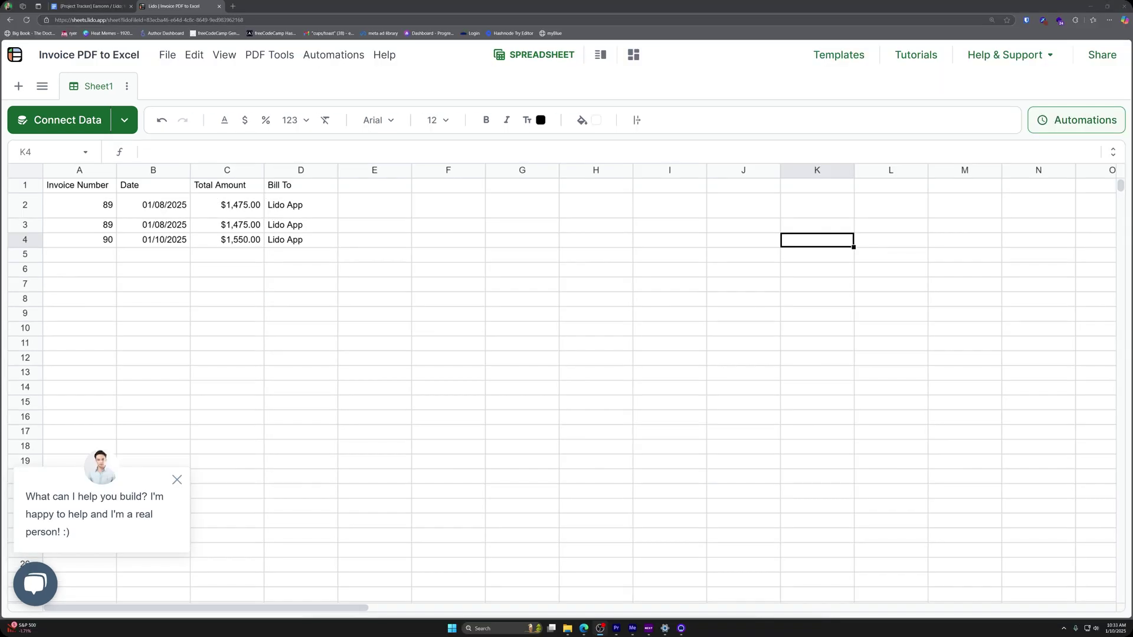
Step: Check the date in B3 and export the sheet's values to an Excel file
click(166, 226)
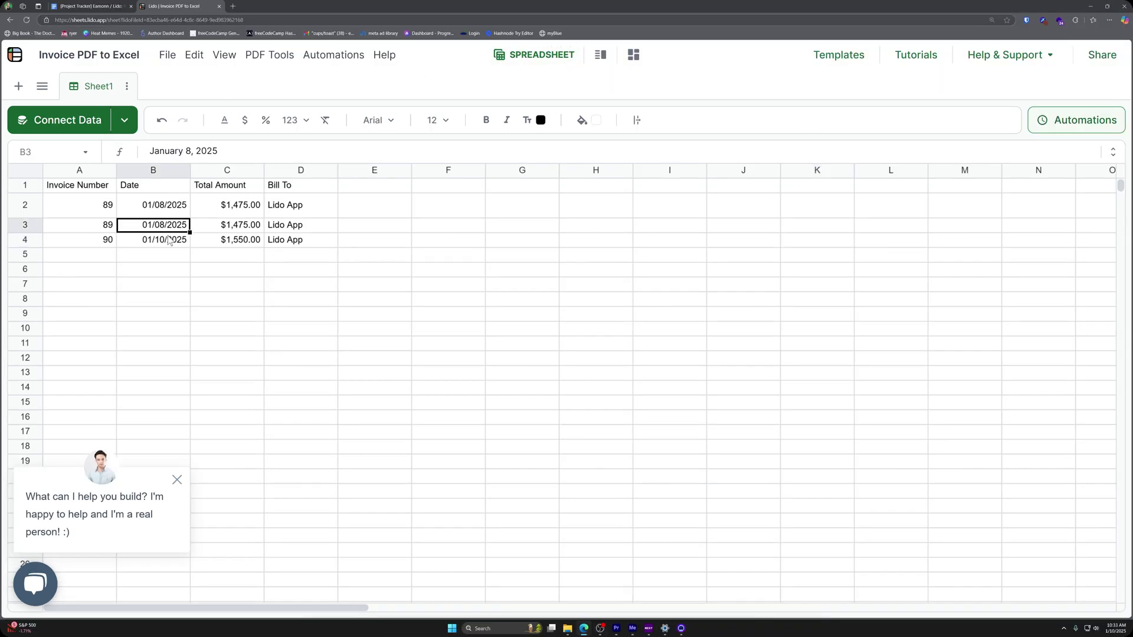
click(162, 56)
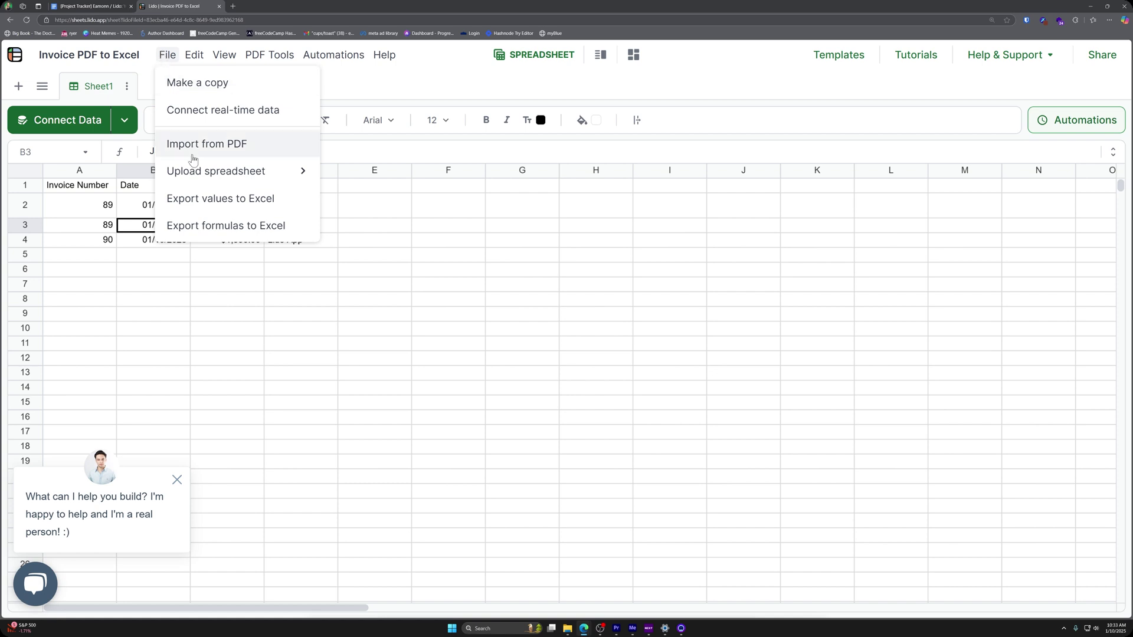
click(214, 200)
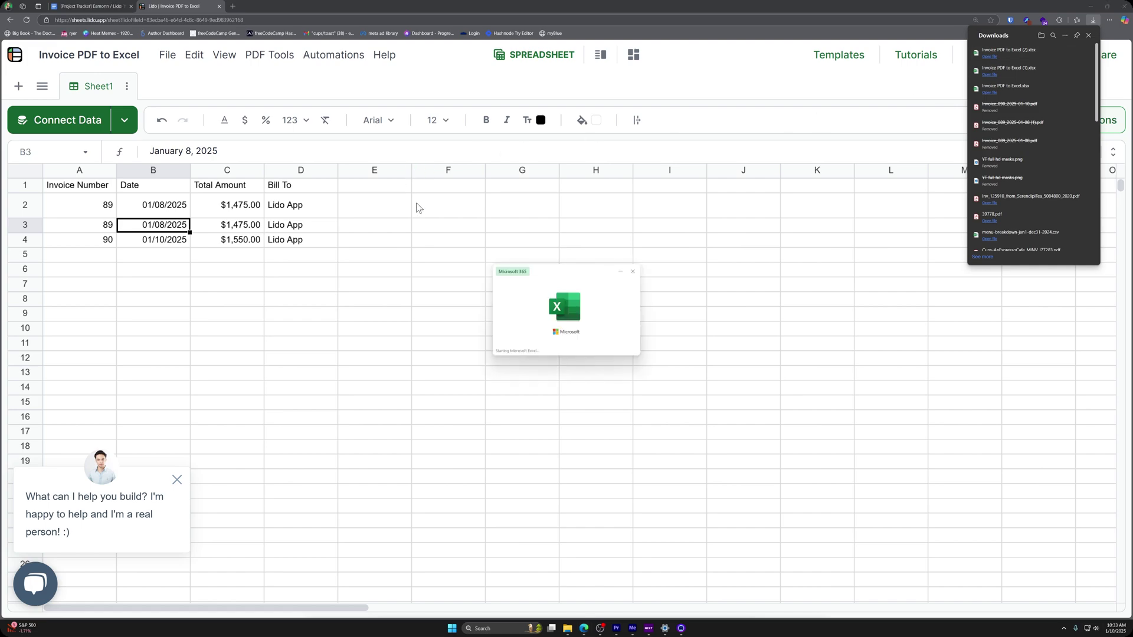
scroll(293, 228, up, 4)
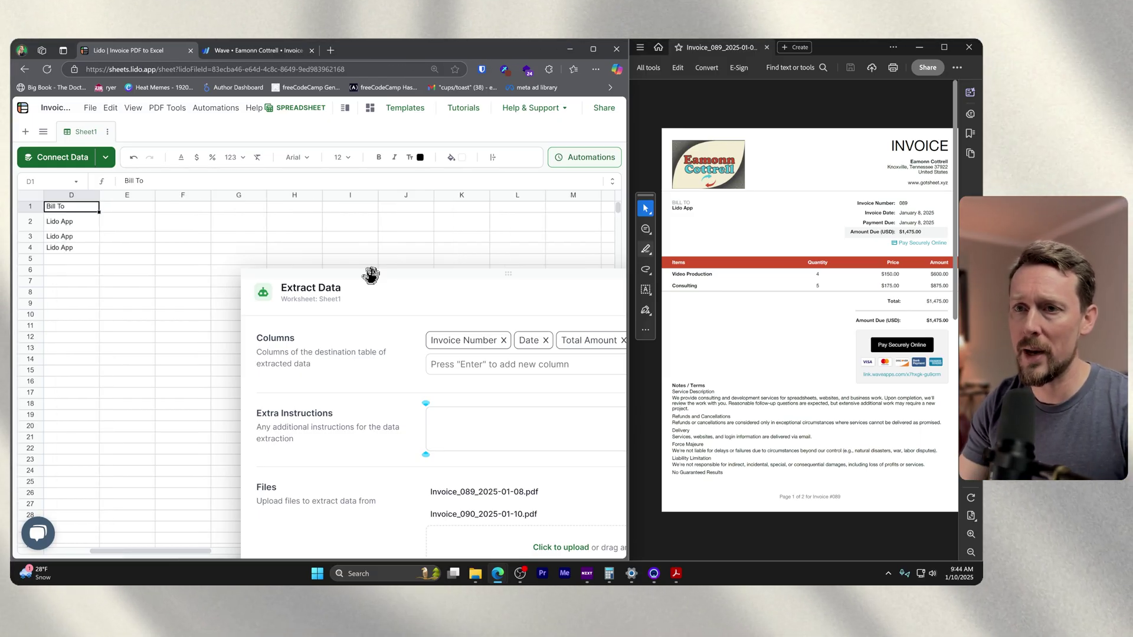
Step: Close Extract Data and load Invoice_090 into the PDF Table Extractor
drag(370, 270, 198, 165)
click(583, 185)
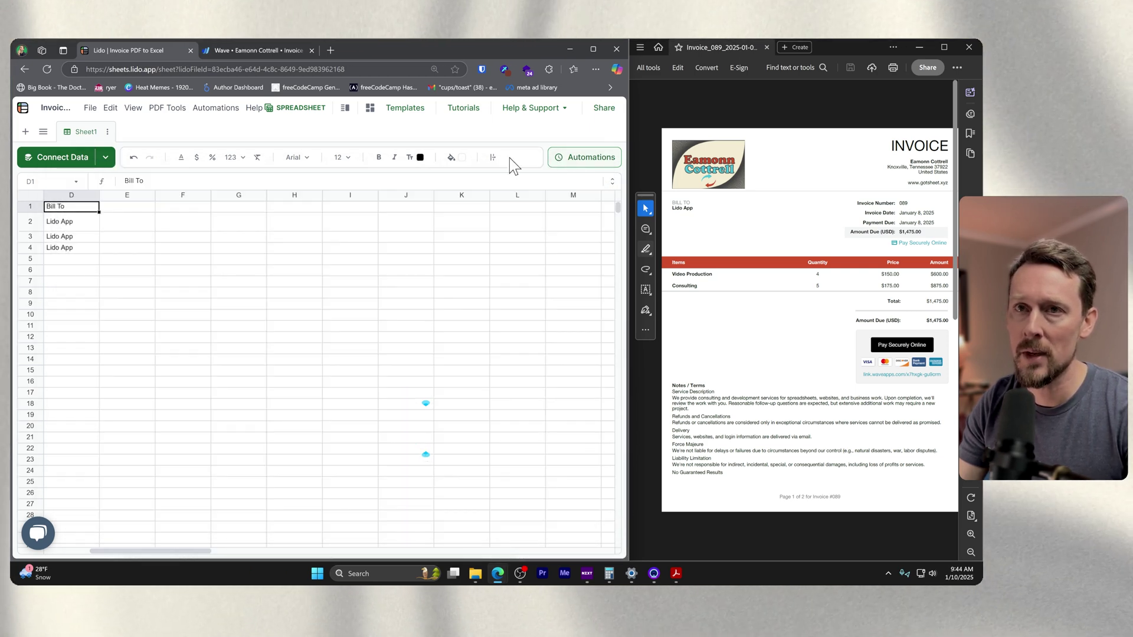
click(166, 108)
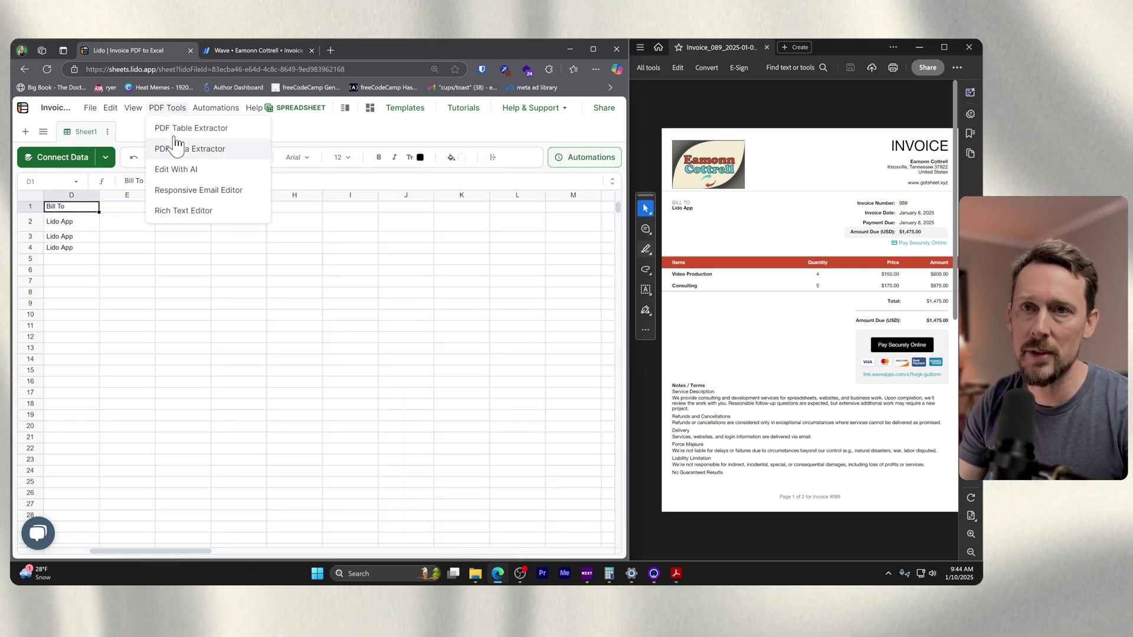
click(185, 130)
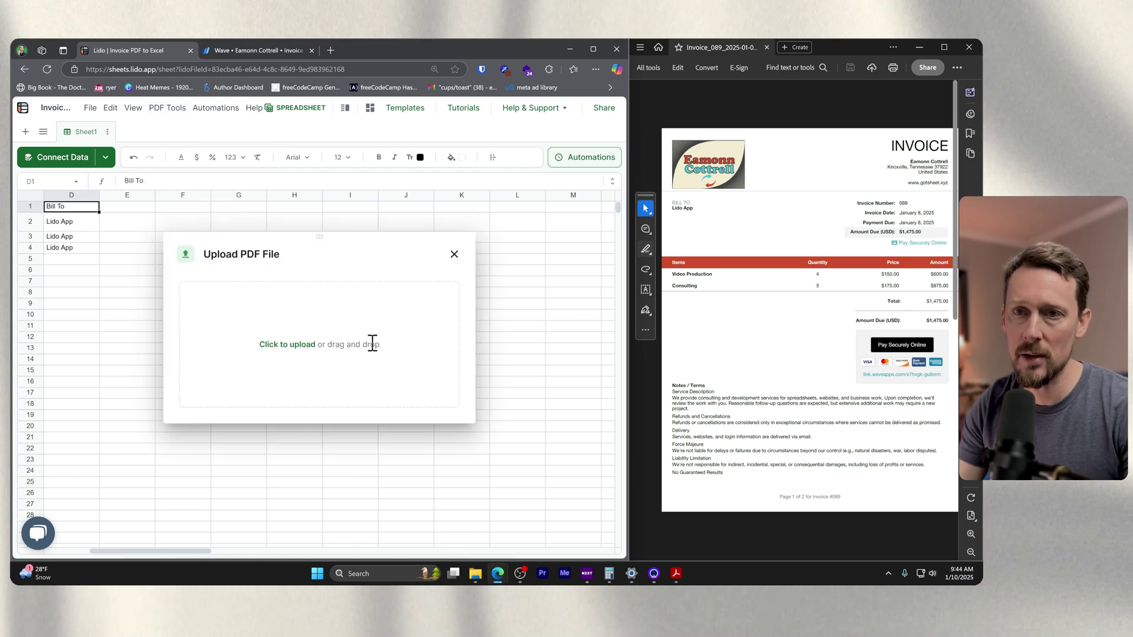
click(282, 340)
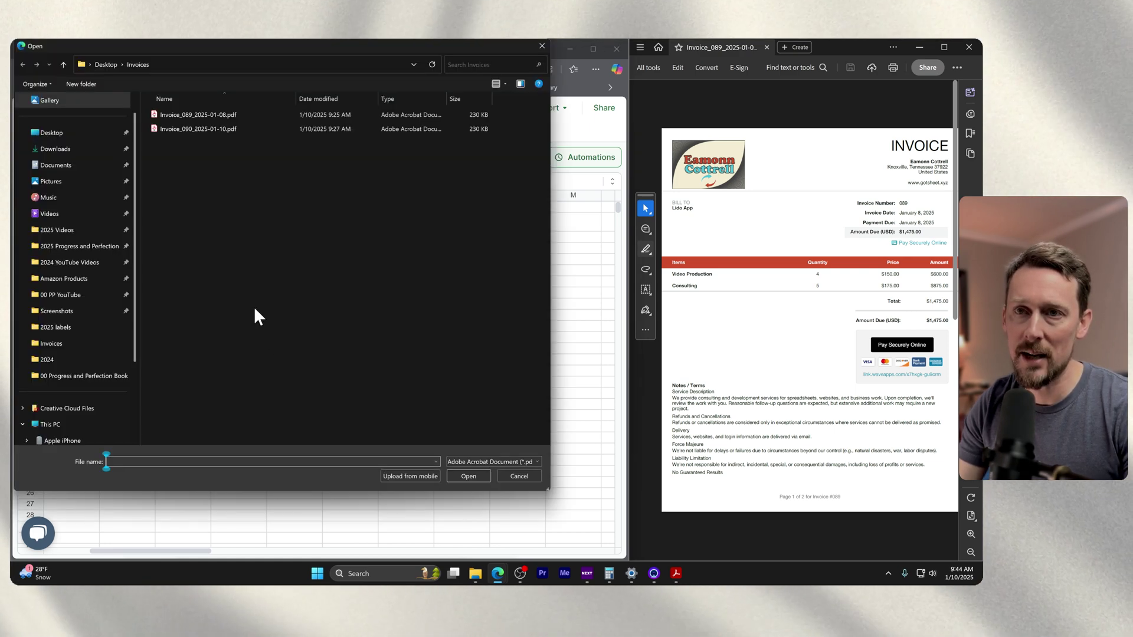
click(211, 129)
double_click(210, 128)
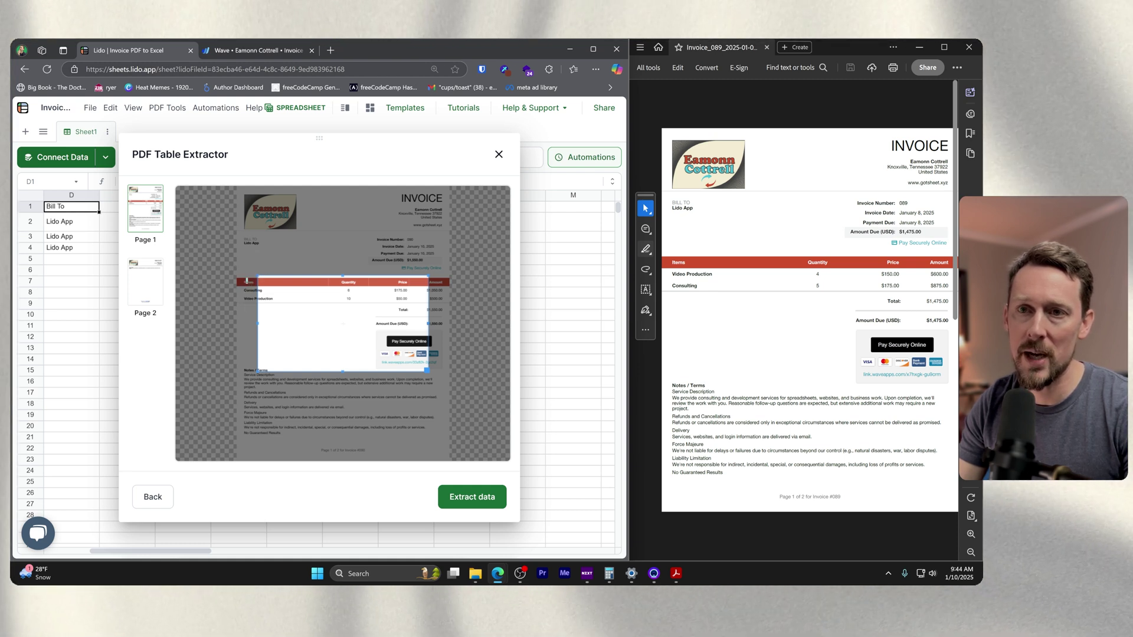
Step: Extract the invoice's items table and insert it starting at D2
mouse_move(237, 275)
mouse_down()
mouse_move(391, 328)
mouse_move(451, 328)
mouse_up()
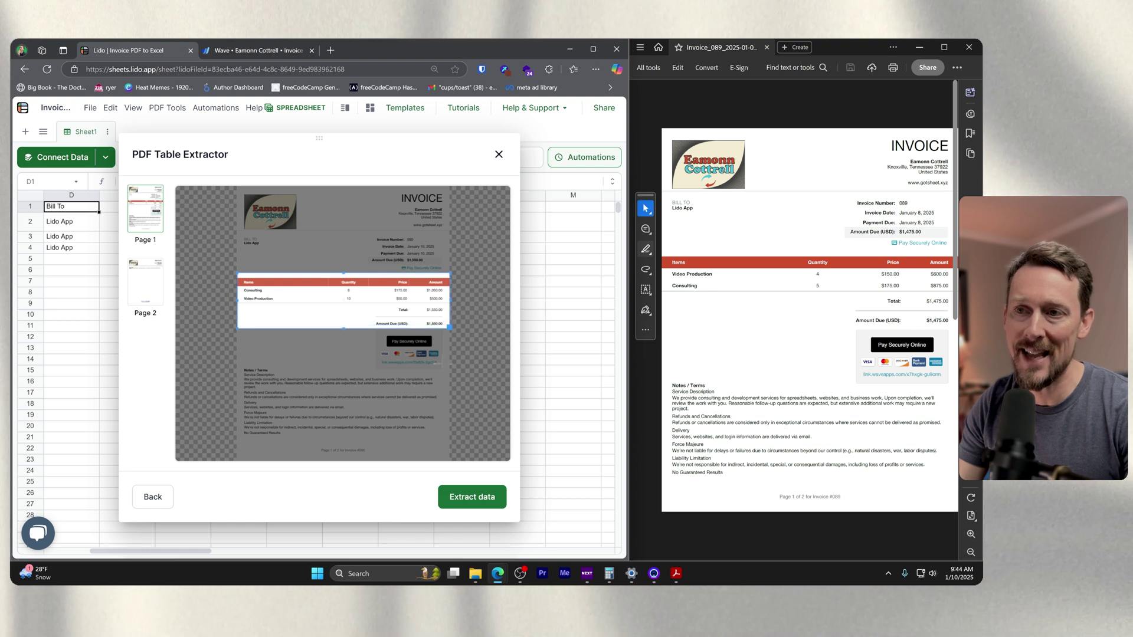
click(480, 495)
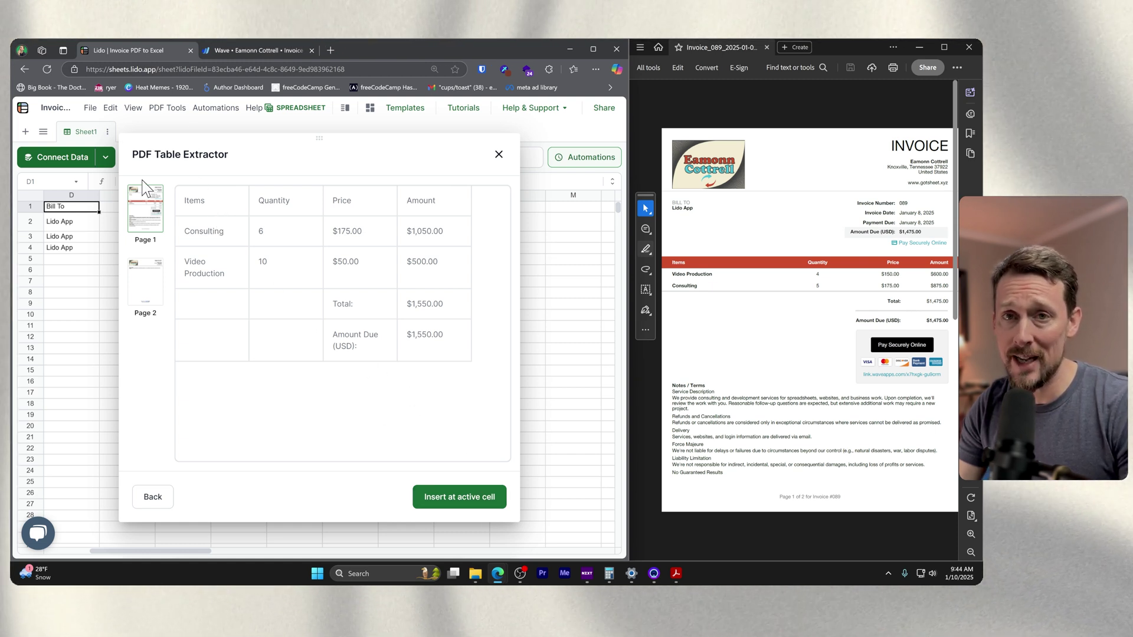
click(77, 224)
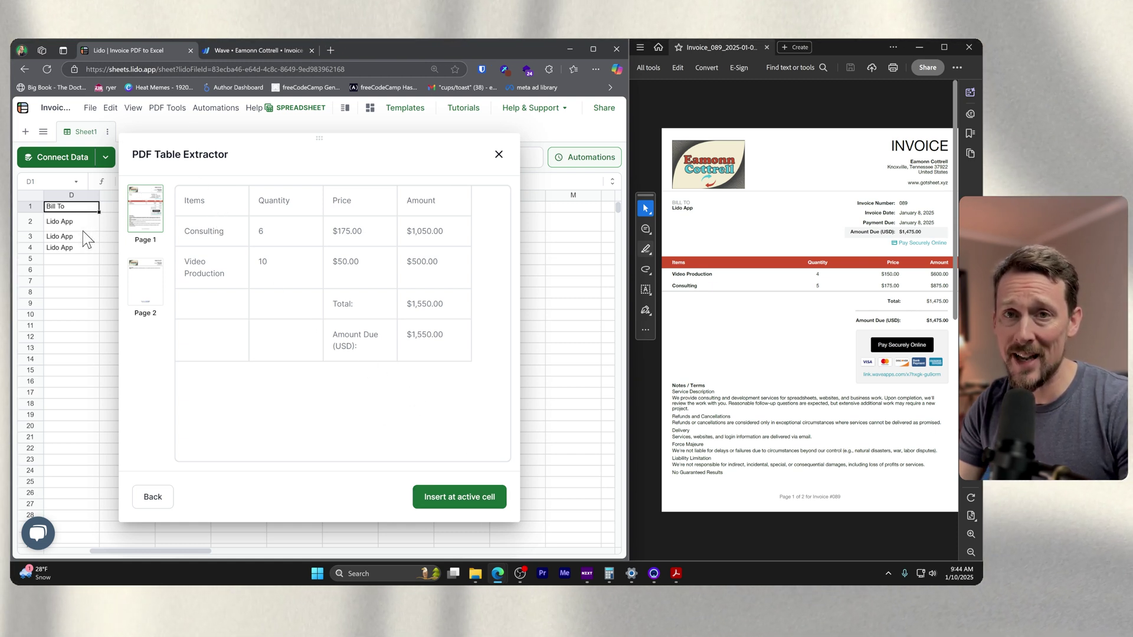
click(472, 498)
click(498, 155)
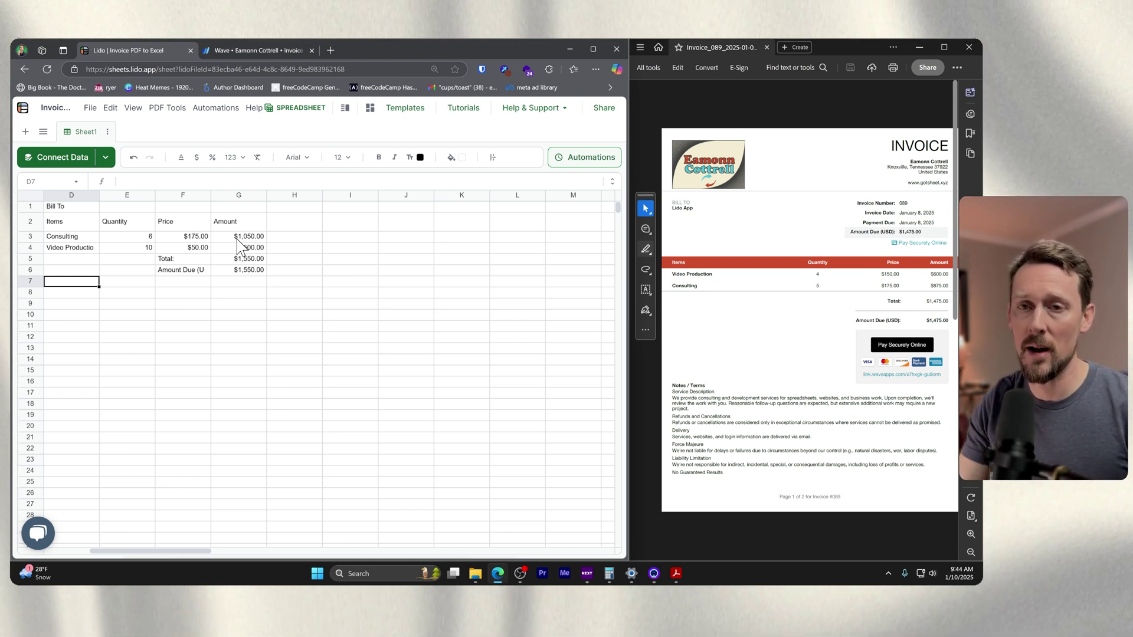
click(208, 237)
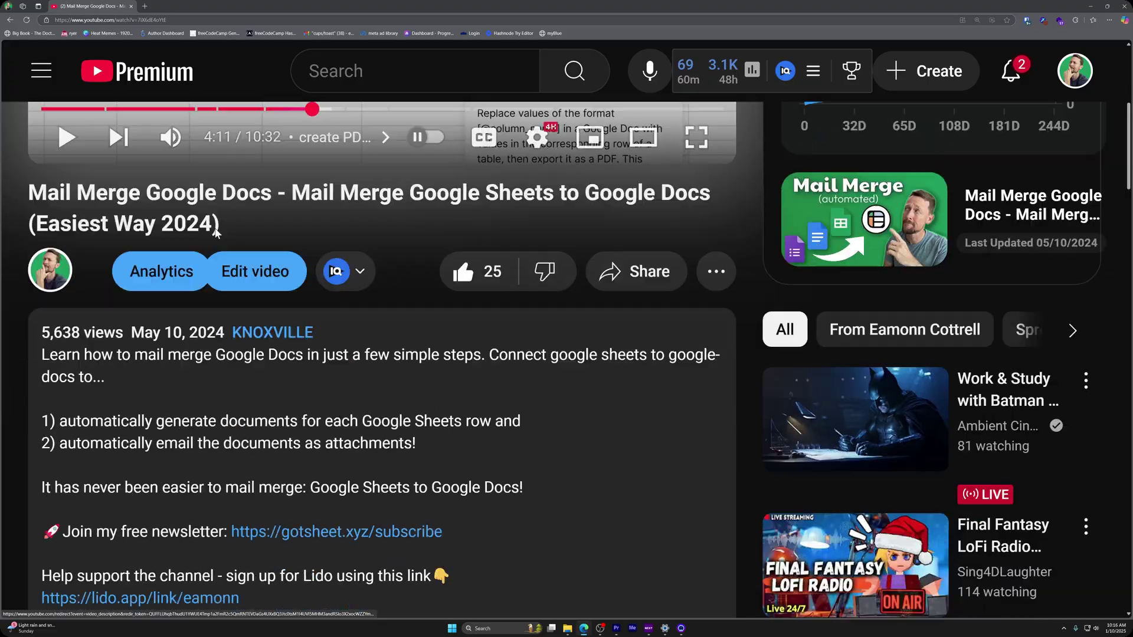
Step: Follow the lido.app link in the YouTube description to the sign-up page, zoomed to 175%
scroll(227, 281, down, 3)
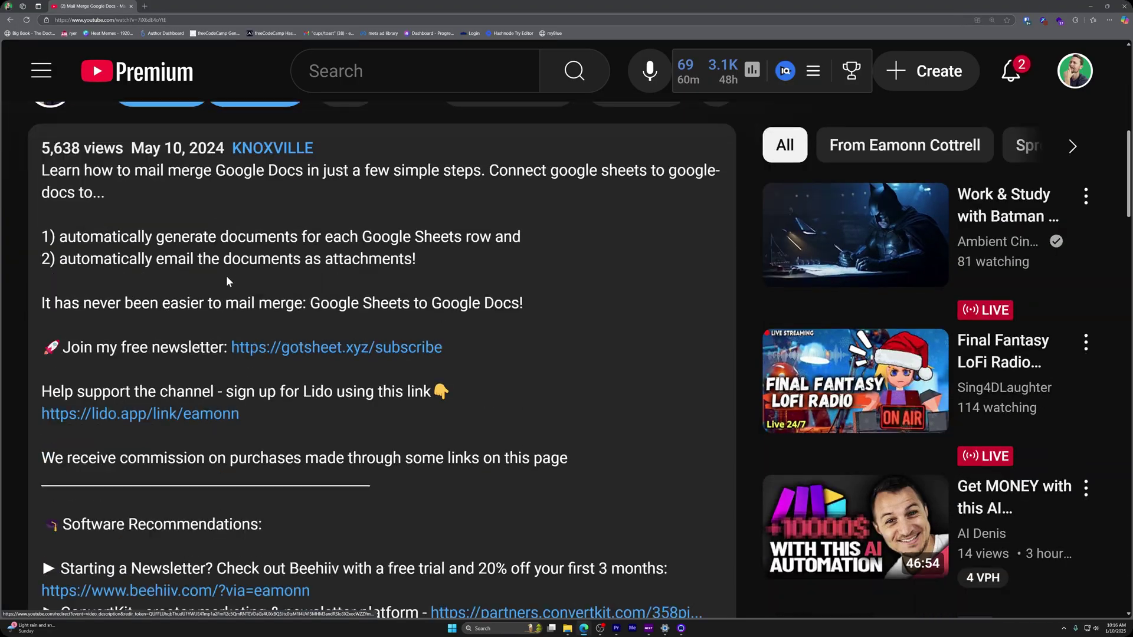
click(163, 417)
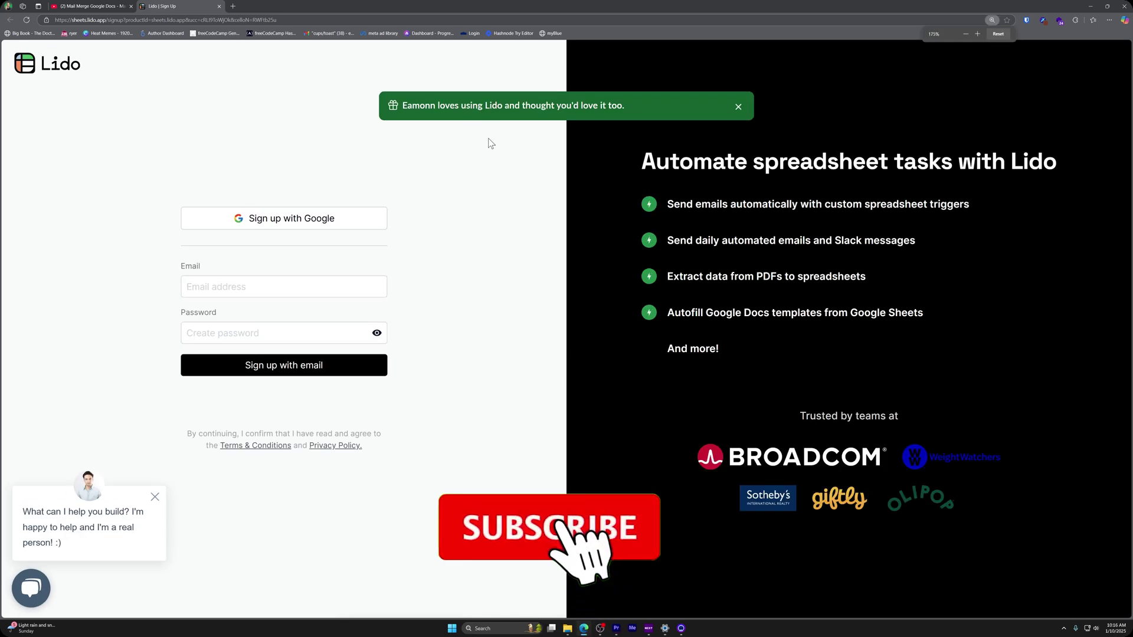
key(ctrl+plus)
key(ctrl+plus)
key(ctrl+plus)
key(ctrl+plus)
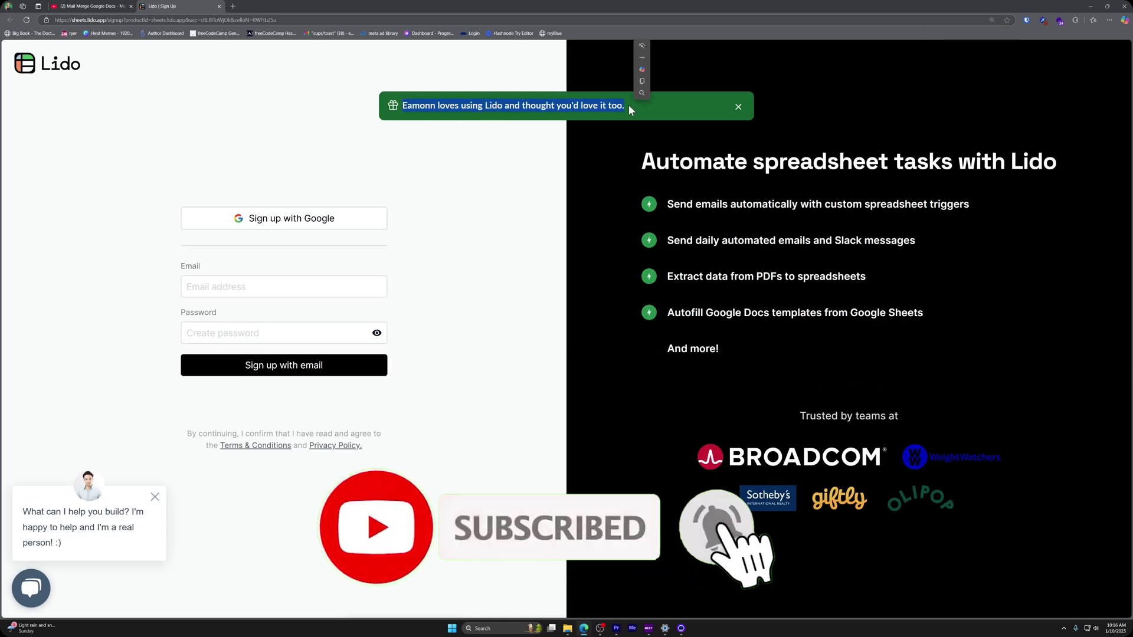